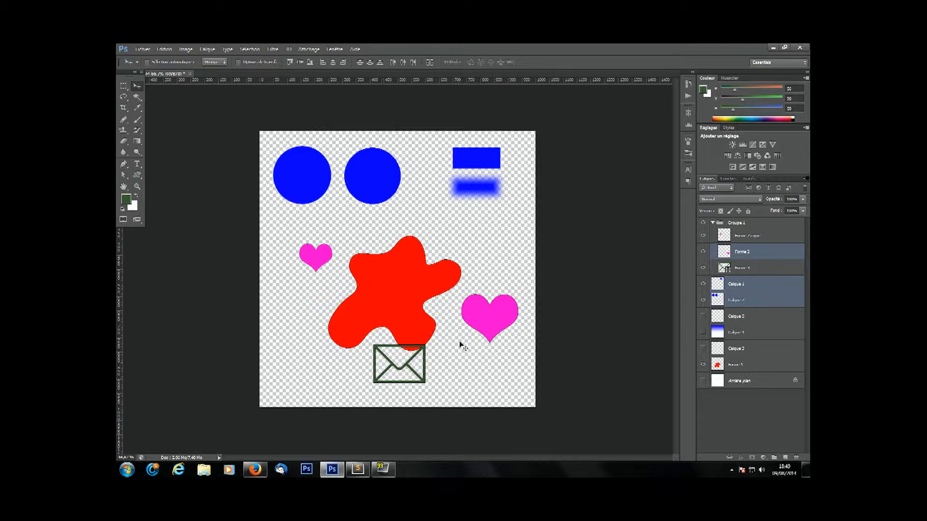
# - Select the Calque 2 layer with the two blue circles and move them slightly down and to the right
pyautogui.click(759, 256)
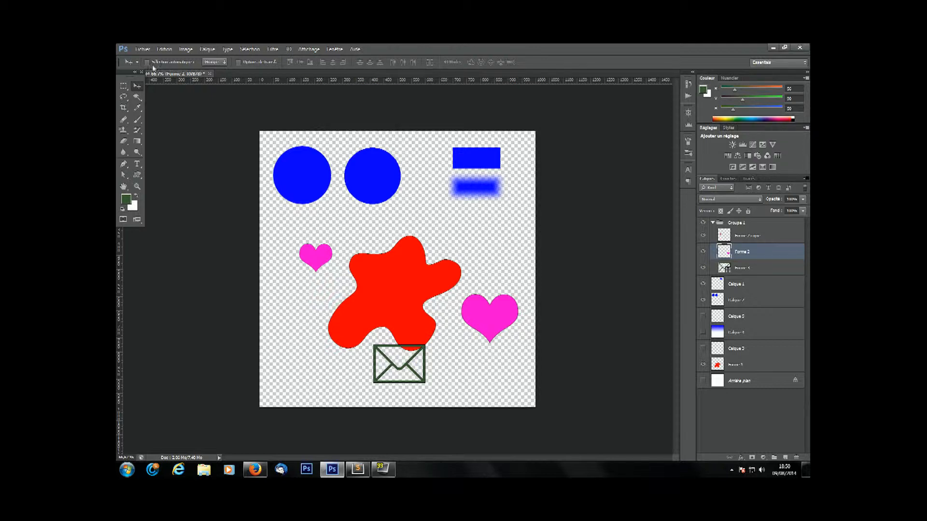
pyautogui.click(742, 303)
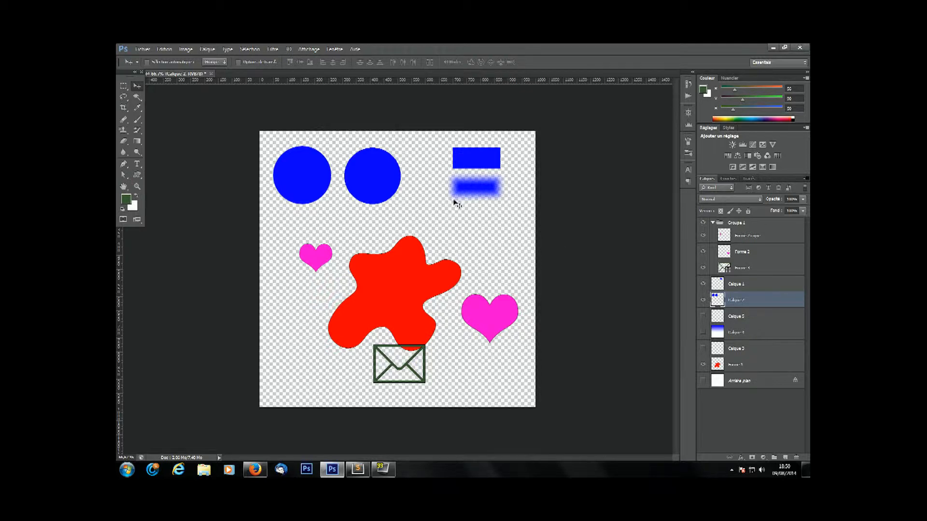
pyautogui.moveTo(296, 179); pyautogui.dragTo(320, 194)
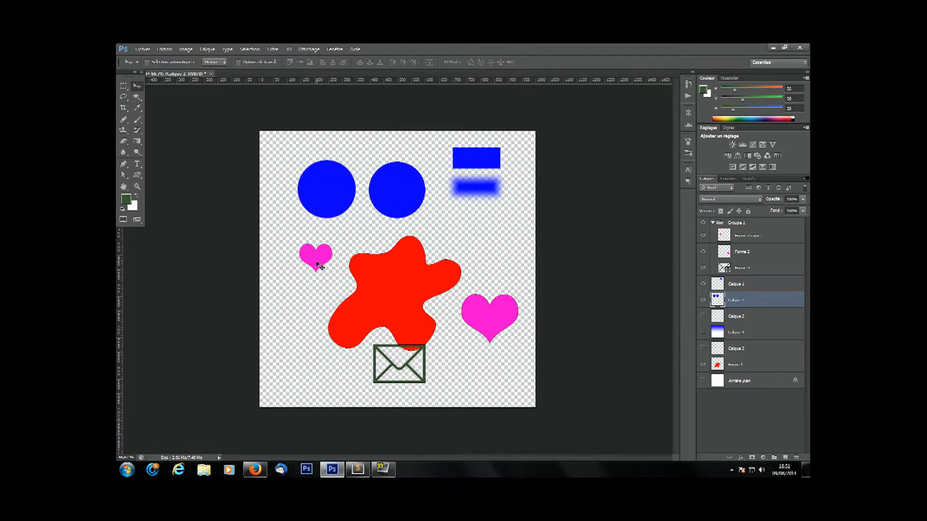
pyautogui.moveTo(317, 265)
pyautogui.mouseDown()
pyautogui.moveTo(396, 234)
pyautogui.moveTo(422, 279)
pyautogui.moveTo(332, 254)
pyautogui.moveTo(315, 267)
pyautogui.mouseUp()
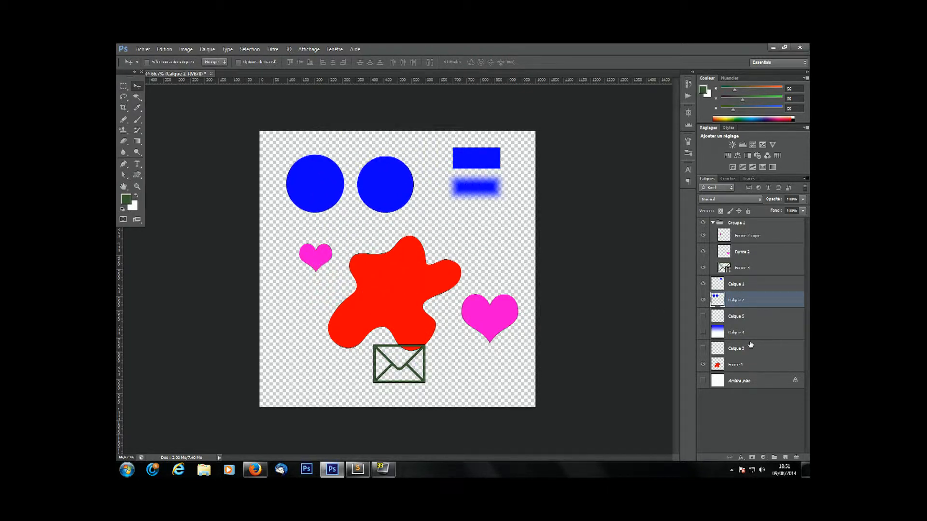
# - Select the small pink heart's layer and move the heart slightly down and to the right
pyautogui.click(752, 236)
pyautogui.moveTo(322, 264); pyautogui.dragTo(465, 232)
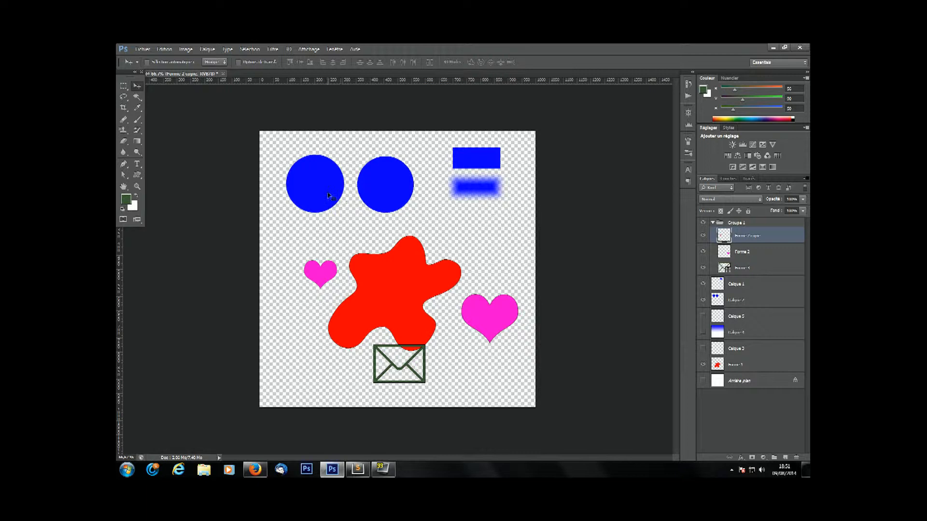
pyautogui.moveTo(325, 187)
pyautogui.mouseDown()
pyautogui.moveTo(327, 203)
pyautogui.moveTo(328, 190)
pyautogui.mouseUp()
# - Turn on automatic selection for the Move tool, then shift the red blob up and the blue rectangles slightly down
pyautogui.click(147, 62)
pyautogui.moveTo(407, 285); pyautogui.dragTo(416, 265)
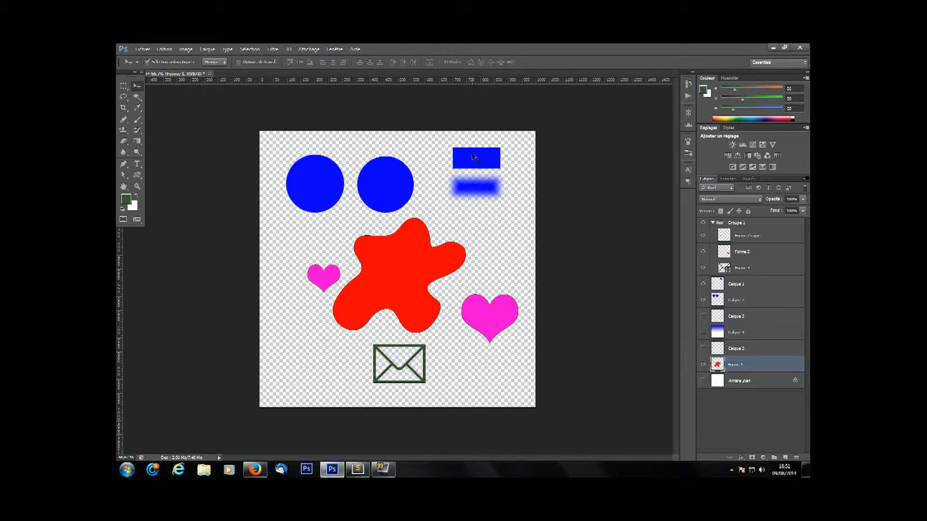
pyautogui.moveTo(467, 165); pyautogui.dragTo(442, 169)
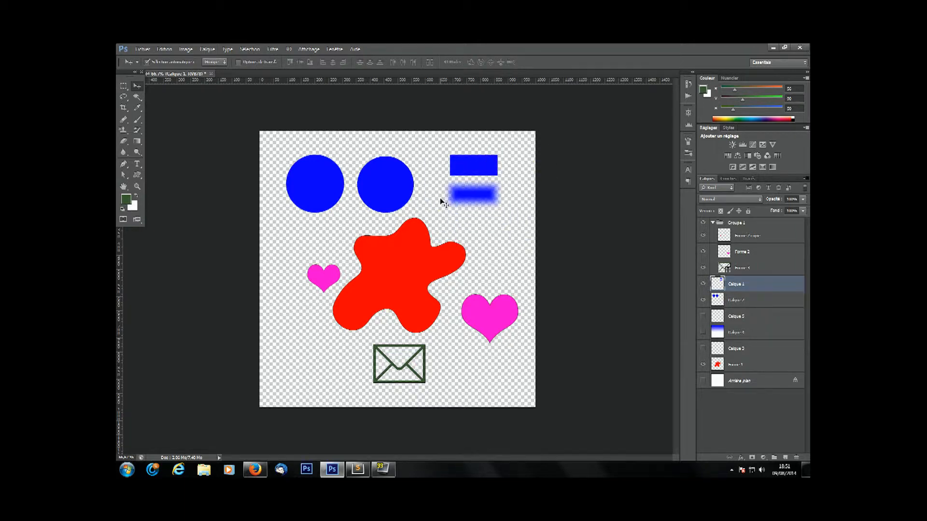
# - Move Groupe 1 slightly left as a whole, hiding and reshowing each of its three layers to identify its contents
pyautogui.moveTo(323, 285)
pyautogui.mouseDown()
pyautogui.moveTo(347, 292)
pyautogui.moveTo(333, 258)
pyautogui.moveTo(282, 277)
pyautogui.moveTo(313, 284)
pyautogui.mouseUp()
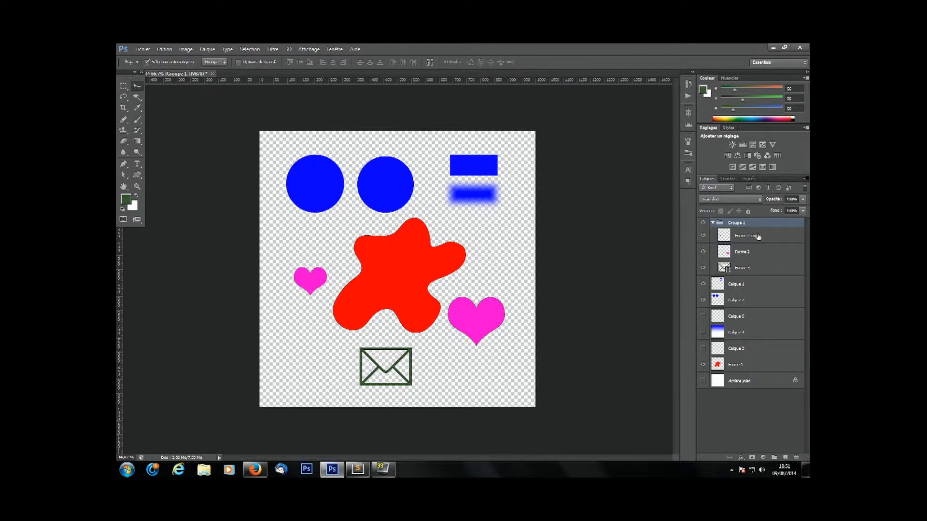
pyautogui.click(703, 236)
pyautogui.click(703, 235)
pyautogui.click(704, 252)
pyautogui.click(703, 252)
pyautogui.click(703, 268)
pyautogui.click(704, 268)
pyautogui.moveTo(370, 263); pyautogui.dragTo(312, 274)
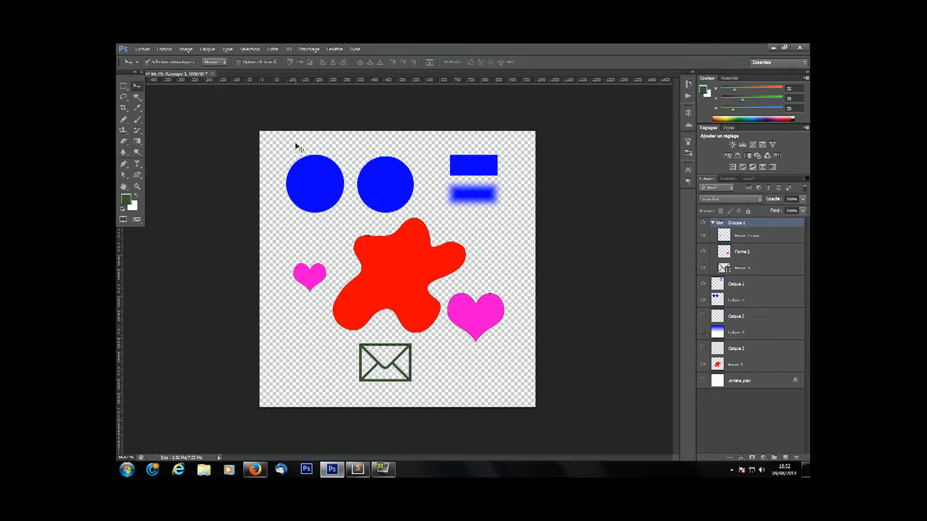
# - Switch automatic selection to Calque and reposition the small heart, large heart, envelope and blue circles individually
pyautogui.click(211, 62)
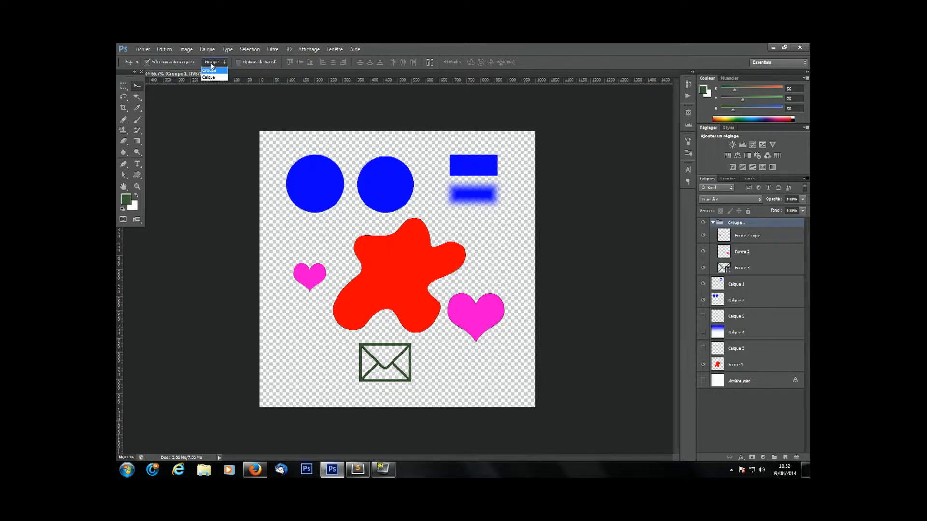
pyautogui.click(212, 77)
pyautogui.moveTo(319, 268); pyautogui.dragTo(336, 291)
pyautogui.moveTo(455, 319)
pyautogui.mouseDown()
pyautogui.moveTo(446, 310)
pyautogui.moveTo(474, 305)
pyautogui.moveTo(467, 305)
pyautogui.mouseUp()
pyautogui.moveTo(387, 380); pyautogui.dragTo(400, 365)
pyautogui.moveTo(384, 193); pyautogui.dragTo(378, 183)
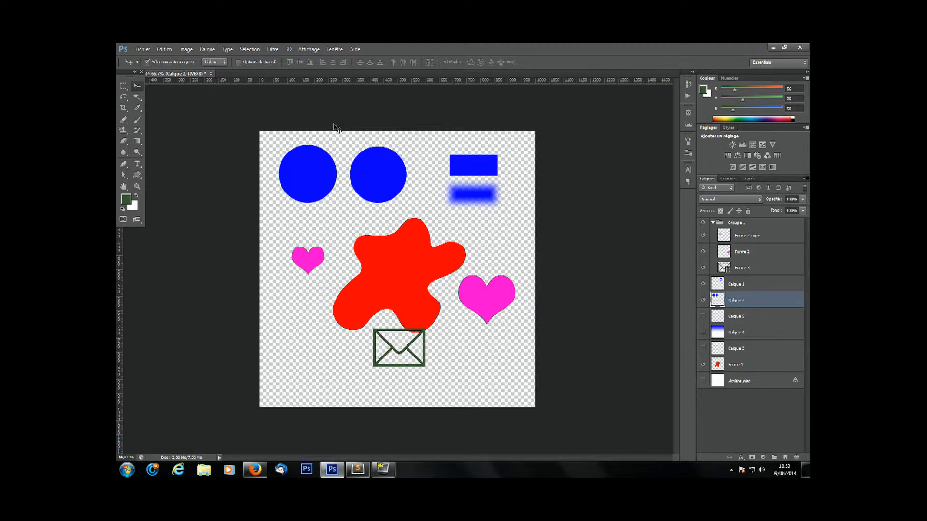
# - Select the blue circles and rectangles together with a selection box, then the hearts, red blob and envelope
pyautogui.moveTo(276, 226)
pyautogui.mouseDown()
pyautogui.moveTo(335, 275)
pyautogui.moveTo(334, 289)
pyautogui.moveTo(343, 290)
pyautogui.moveTo(333, 293)
pyautogui.moveTo(403, 322)
pyautogui.moveTo(311, 301)
pyautogui.moveTo(274, 263)
pyautogui.moveTo(280, 239)
pyautogui.mouseUp()
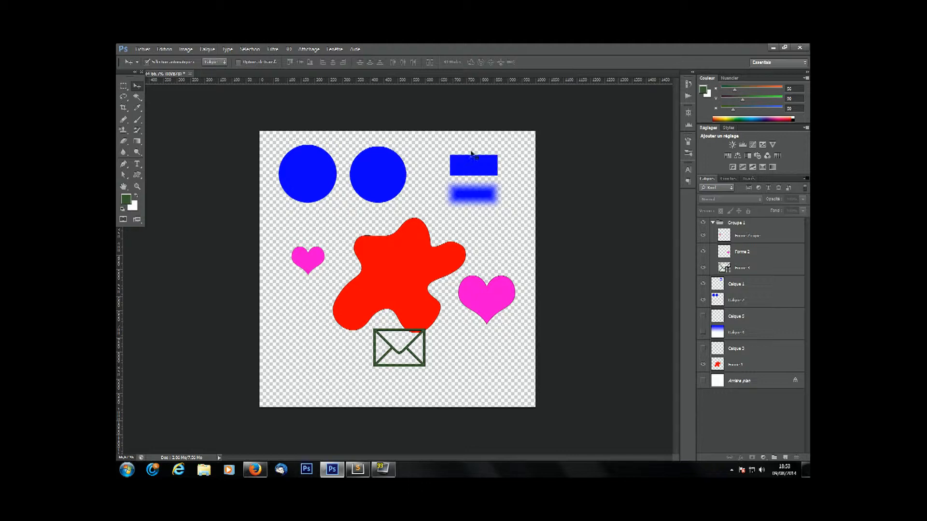
pyautogui.moveTo(271, 137); pyautogui.dragTo(523, 217)
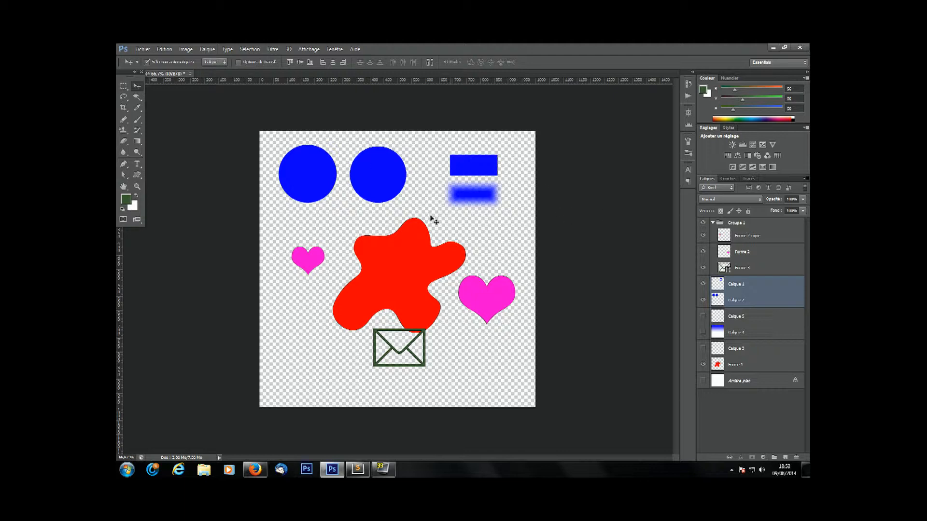
pyautogui.moveTo(275, 226); pyautogui.dragTo(520, 402)
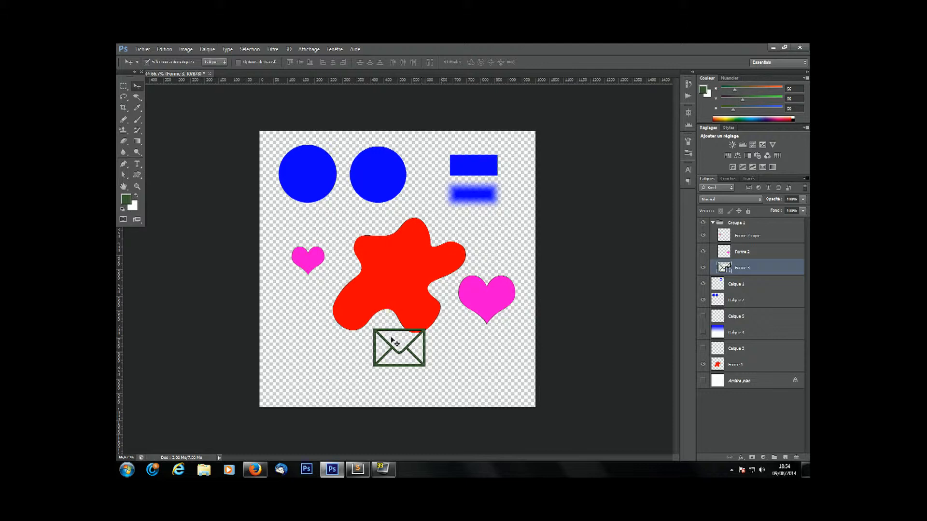
# - Auto-select the circles, red blob, small heart, envelope and large heart in turn, and nudge the blue circles slightly down
pyautogui.press('z')
pyautogui.press('v')
pyautogui.click(394, 177)
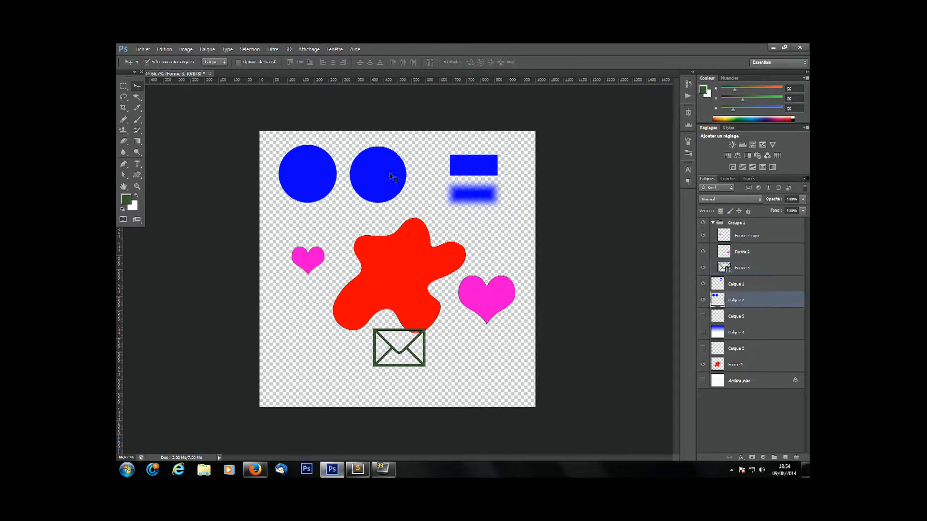
pyautogui.click(417, 247)
pyautogui.click(304, 260)
pyautogui.click(393, 351)
pyautogui.click(474, 282)
pyautogui.moveTo(378, 183)
pyautogui.mouseDown()
pyautogui.moveTo(406, 213)
pyautogui.moveTo(374, 174)
pyautogui.moveTo(380, 188)
pyautogui.mouseUp()
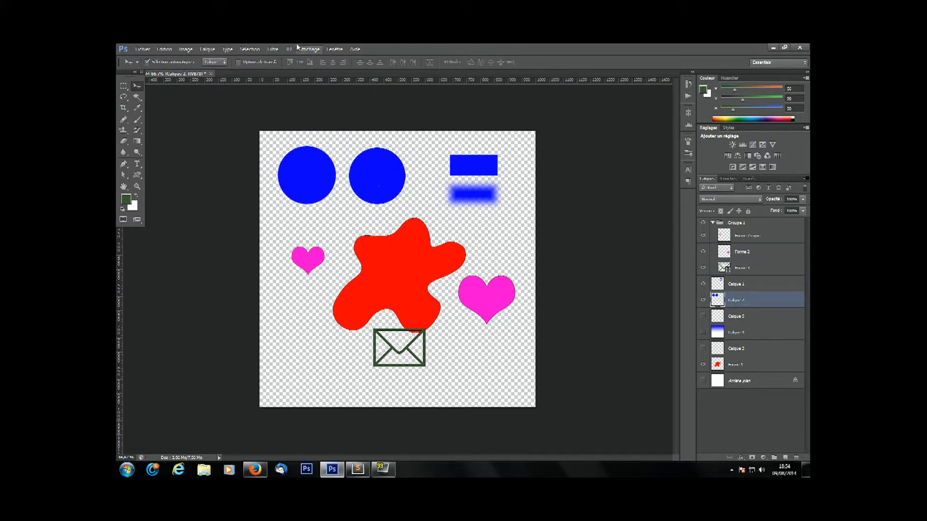
# - Marquee-select only the second blue circle, move it slightly away from the first one, and clear the selection
pyautogui.click(124, 88)
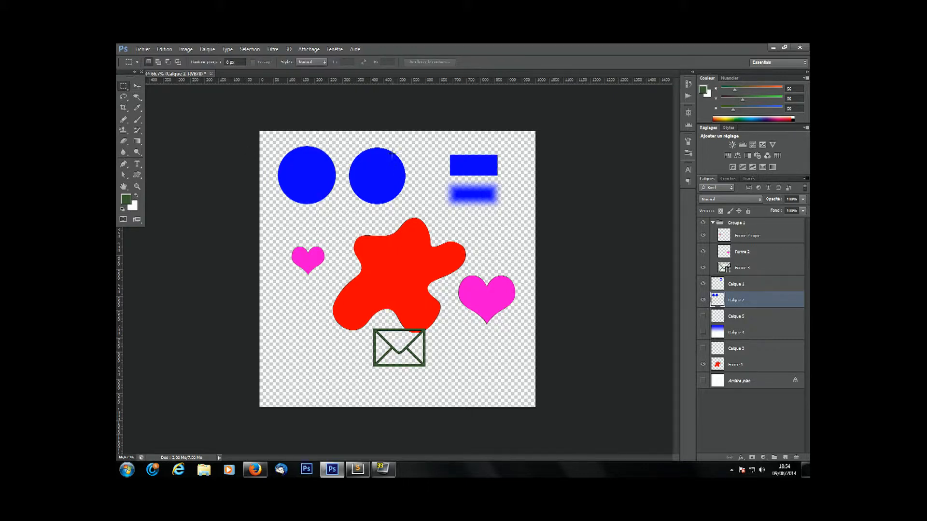
pyautogui.moveTo(348, 140)
pyautogui.mouseDown()
pyautogui.moveTo(416, 223)
pyautogui.moveTo(420, 213)
pyautogui.moveTo(391, 199)
pyautogui.moveTo(412, 212)
pyautogui.mouseUp()
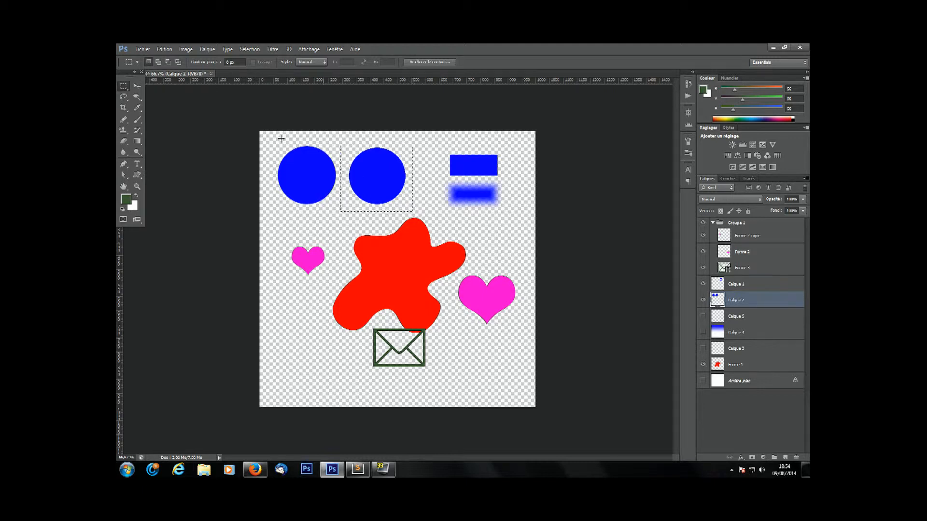
pyautogui.click(136, 86)
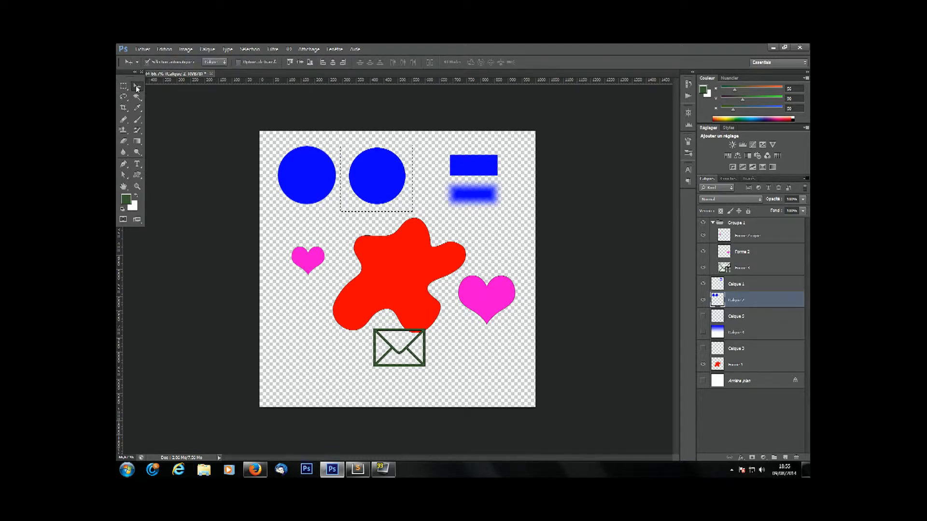
pyautogui.moveTo(358, 180); pyautogui.dragTo(329, 190)
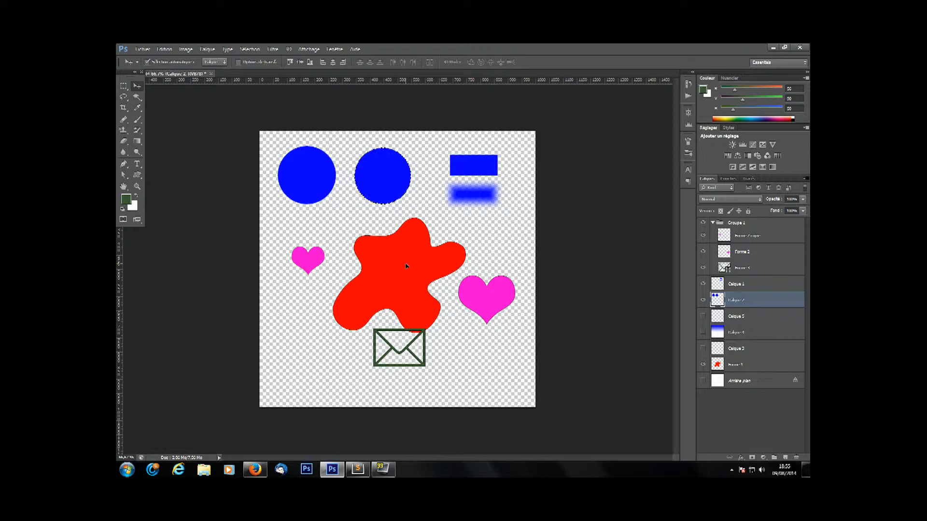
pyautogui.hotkey('ctrl', 'd')
# - Show transform controls on the red blob's layer and try resizing it to about 105% width and 97% height
pyautogui.click(747, 365)
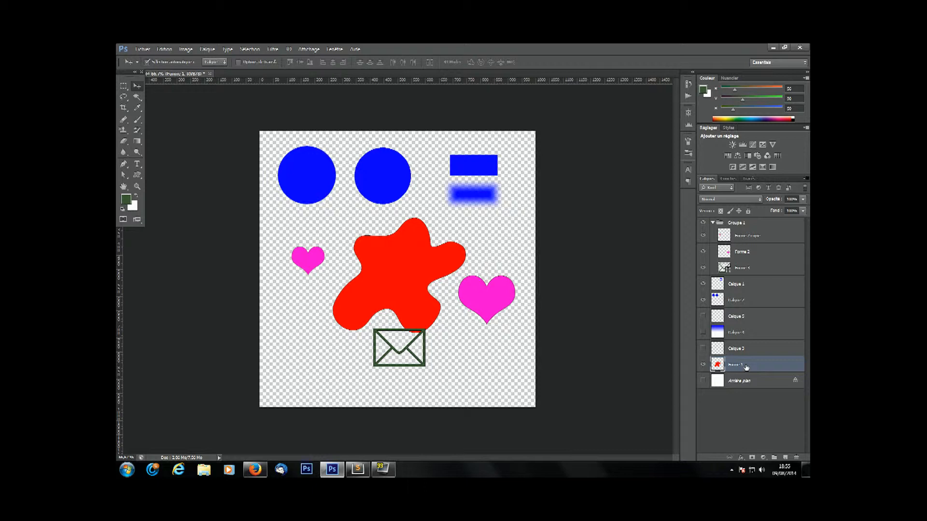
pyautogui.click(238, 63)
pyautogui.moveTo(466, 217)
pyautogui.mouseDown()
pyautogui.moveTo(492, 173)
pyautogui.moveTo(463, 160)
pyautogui.moveTo(496, 233)
pyautogui.moveTo(456, 232)
pyautogui.moveTo(459, 225)
pyautogui.mouseUp()
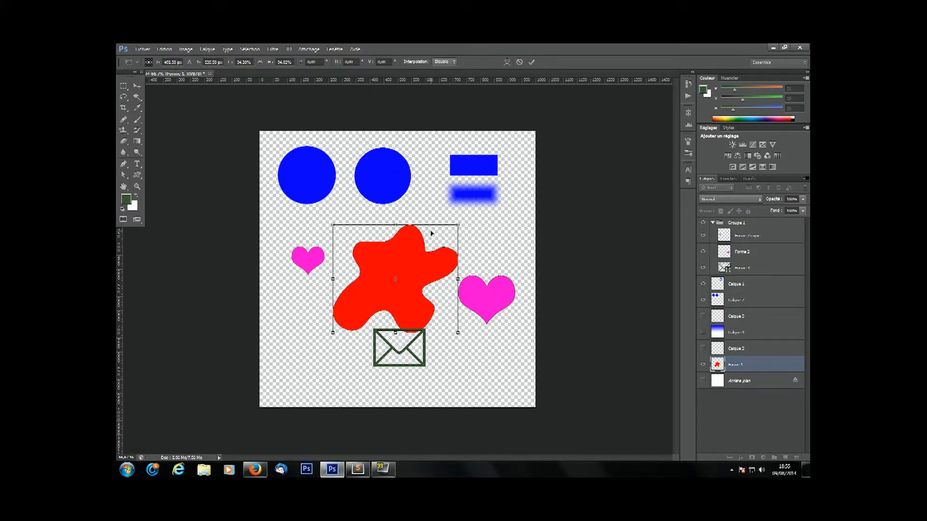
pyautogui.hotkey('ctrl', 'z')
pyautogui.moveTo(400, 216); pyautogui.dragTo(424, 221)
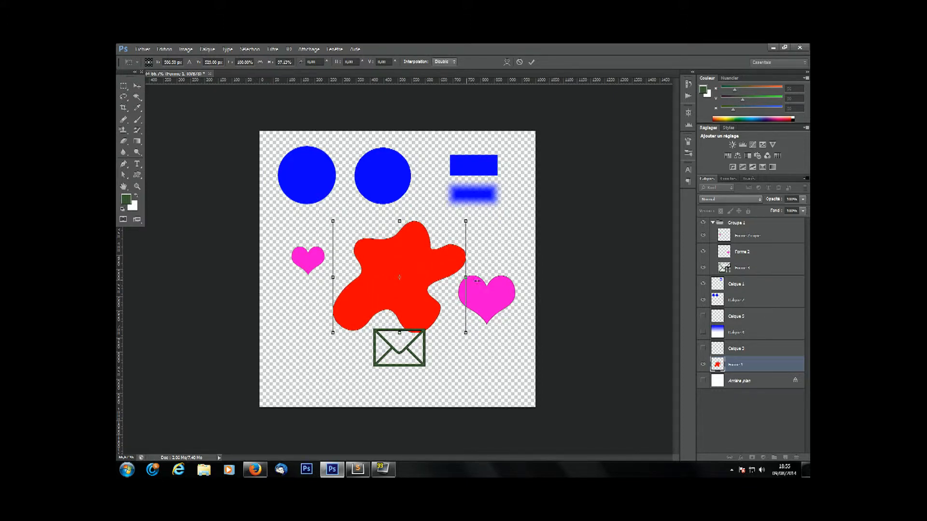
pyautogui.moveTo(477, 280); pyautogui.dragTo(483, 279)
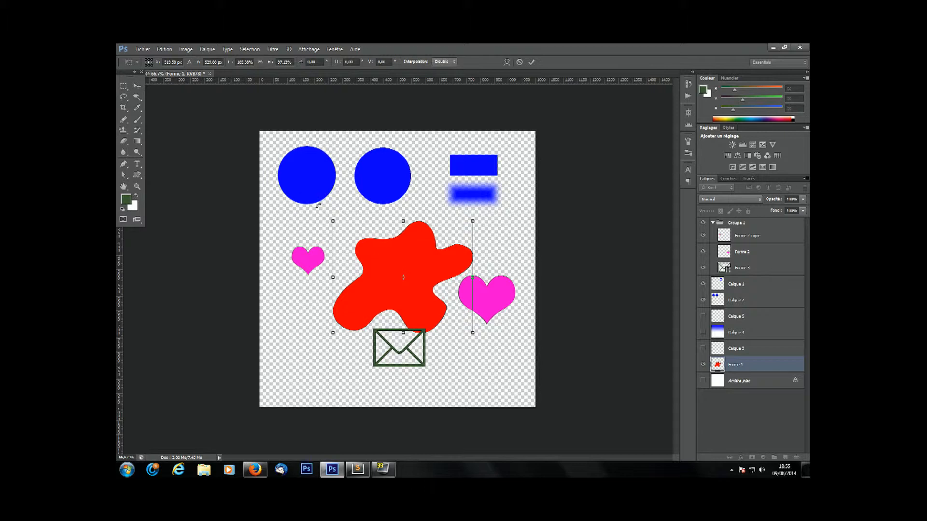
# - Try rotating the red blob around its centre, and undo the rotation
pyautogui.moveTo(313, 225); pyautogui.dragTo(508, 342)
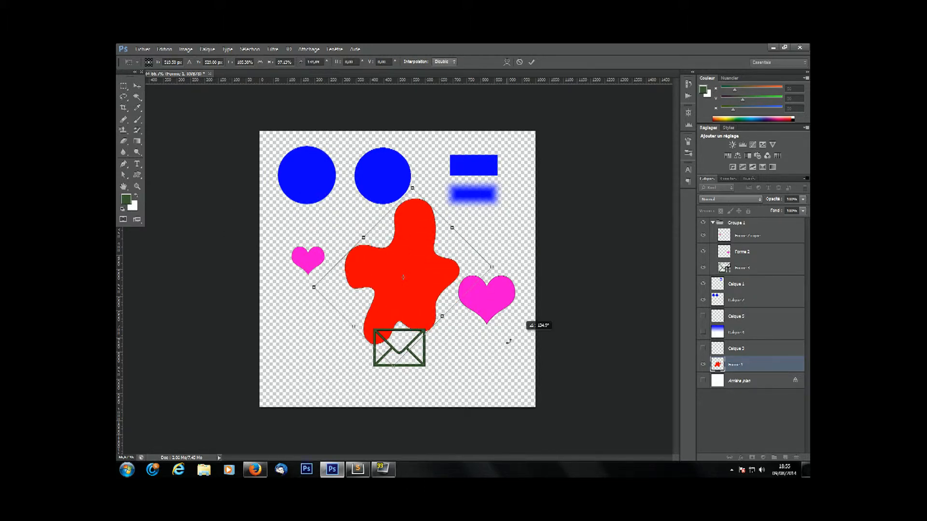
pyautogui.moveTo(349, 205); pyautogui.dragTo(302, 188)
pyautogui.hotkey('ctrl', 'z')
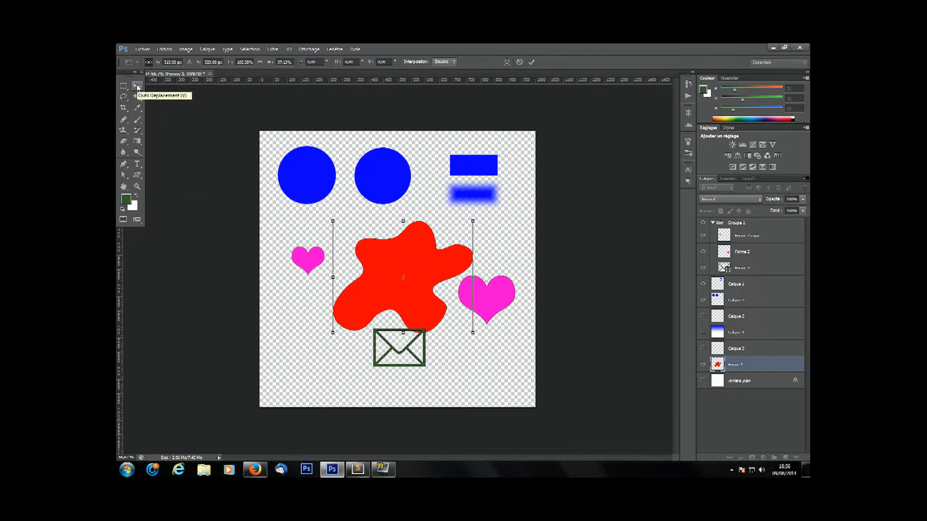
# - Cancel the red blob's pending transformation and turn off the transform controls
pyautogui.click(137, 86)
pyautogui.click(524, 203)
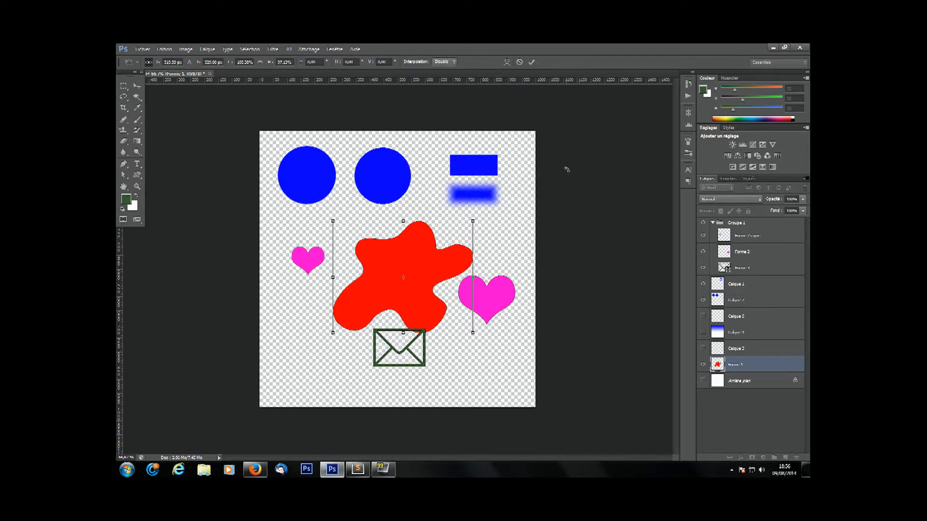
pyautogui.press('Escape')
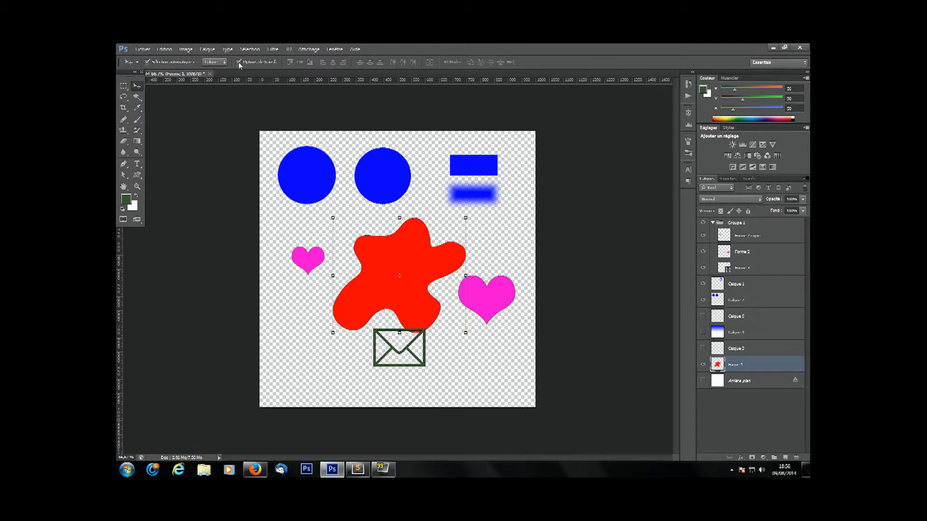
pyautogui.click(238, 63)
# - Hide the red blob's layer, make the large heart's layer active, and marquee-select the entire canvas
pyautogui.click(703, 365)
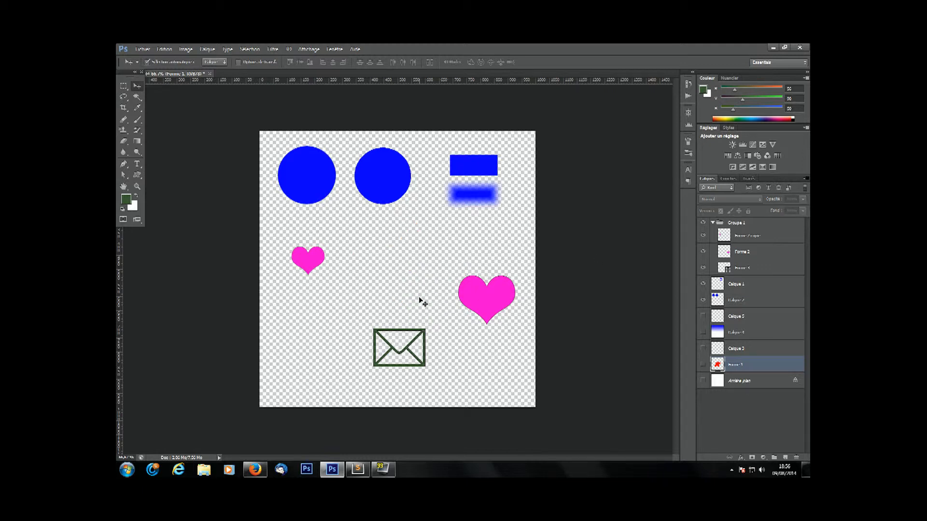
pyautogui.click(497, 304)
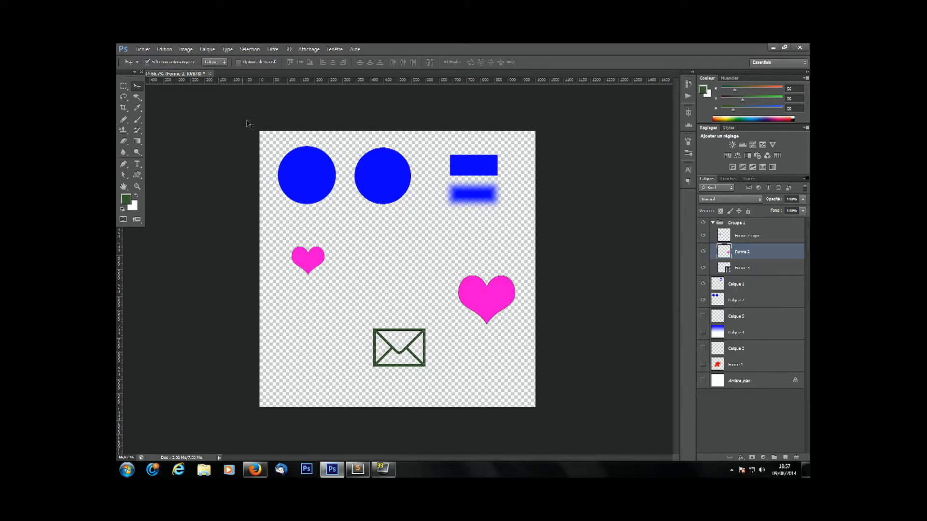
pyautogui.click(123, 88)
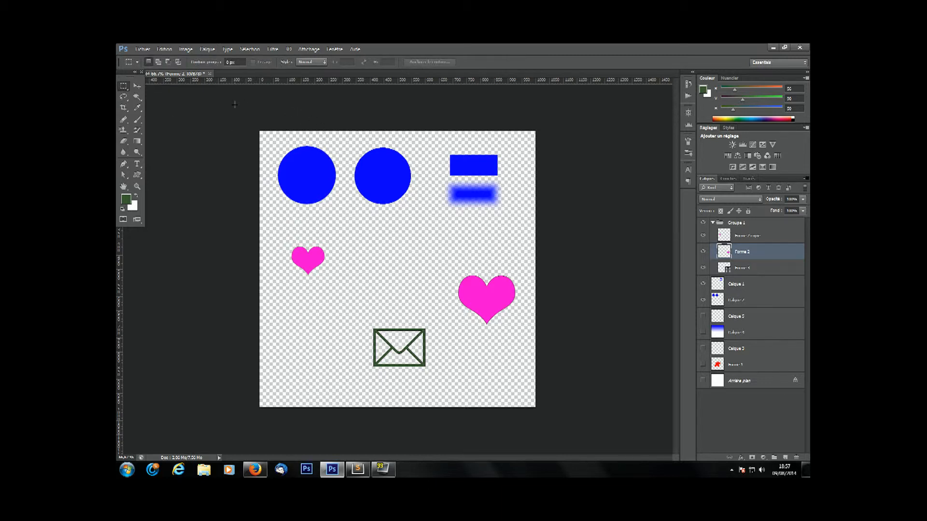
pyautogui.moveTo(235, 104); pyautogui.dragTo(592, 430)
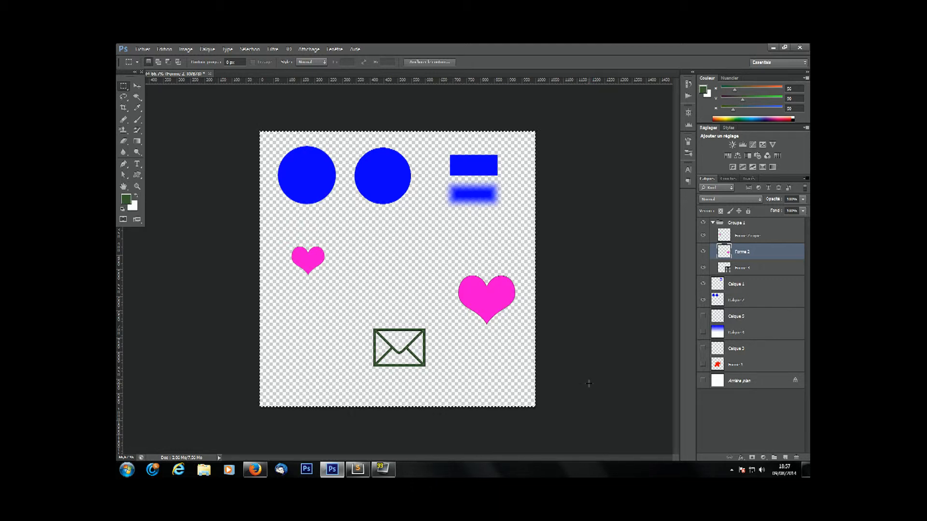
# - Align the large heart to the canvas's right and left edges in turn, and finally centre it horizontally
pyautogui.click(137, 85)
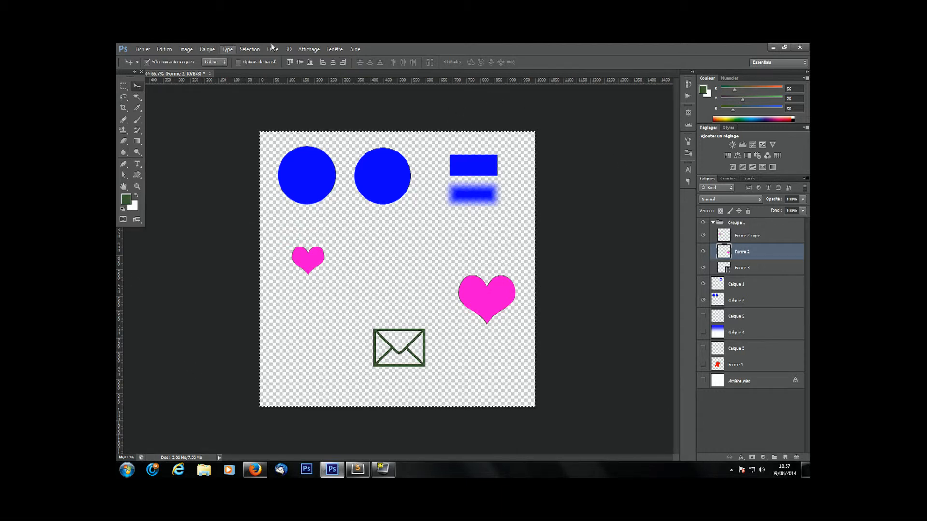
pyautogui.click(344, 62)
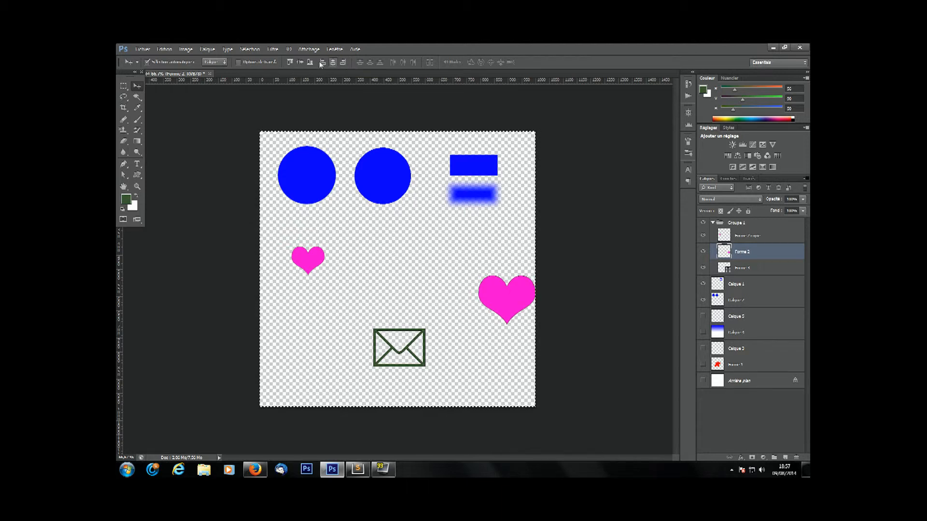
pyautogui.click(321, 63)
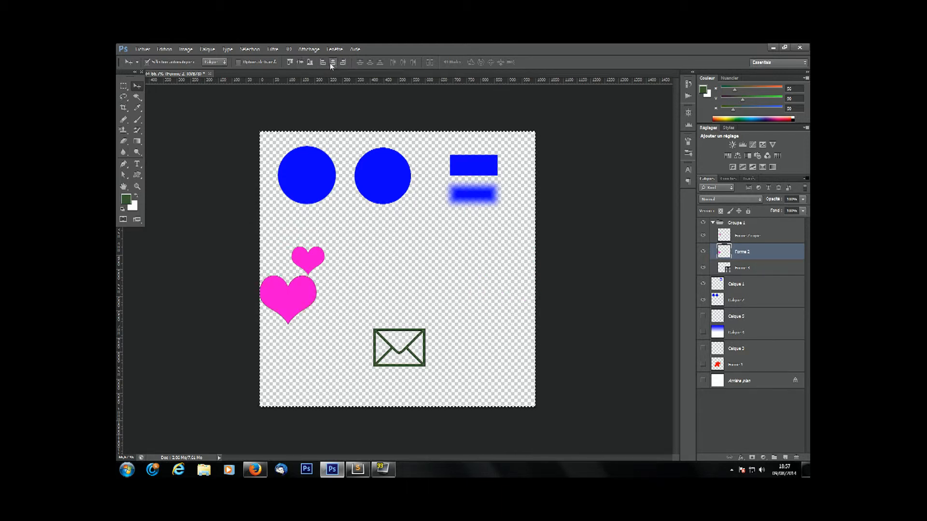
pyautogui.click(331, 64)
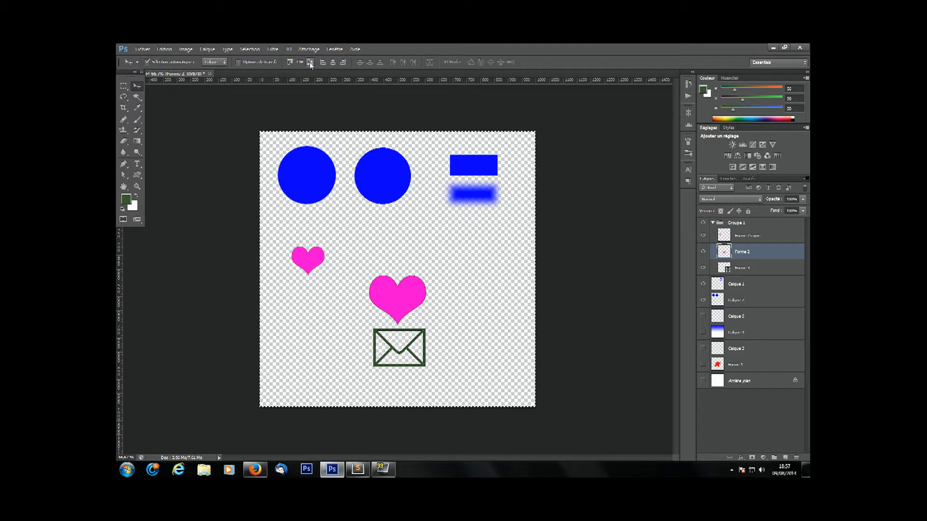
# - Align the large heart to the canvas's bottom and top edges in turn, and finally centre it vertically
pyautogui.click(309, 62)
pyautogui.click(290, 62)
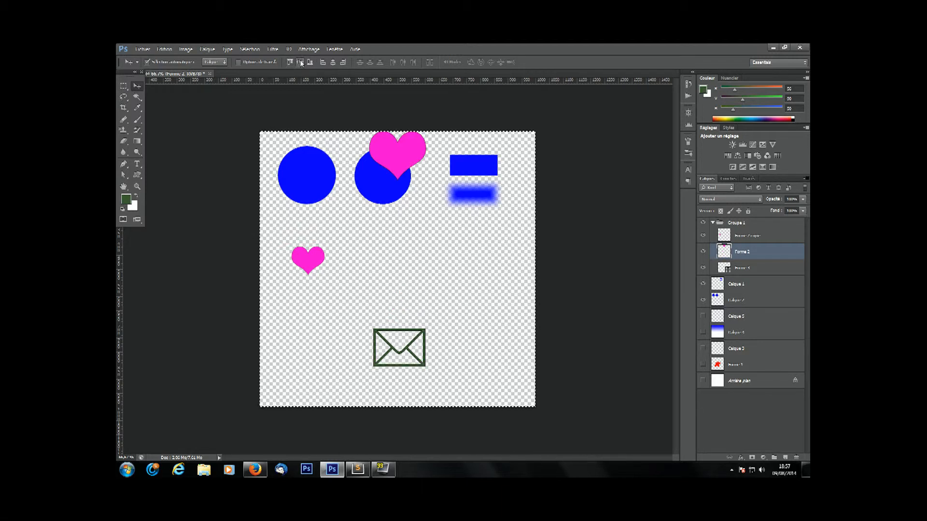
pyautogui.click(300, 63)
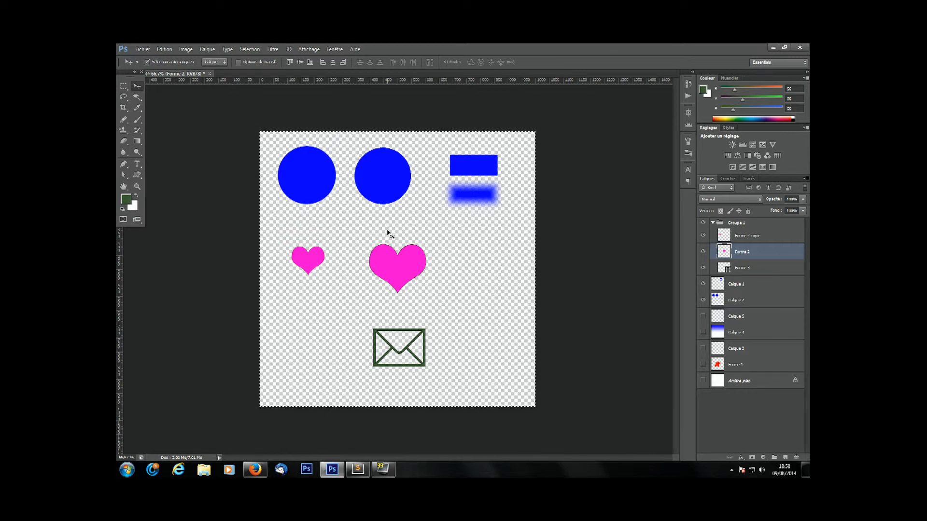
# - Replace the full-canvas selection with a rectangular marquee selection around the green envelope
pyautogui.click(122, 87)
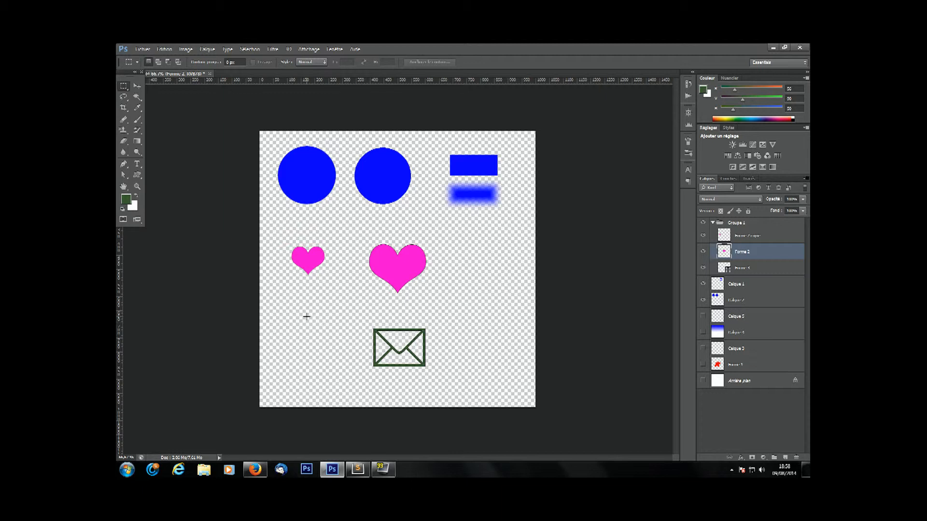
pyautogui.moveTo(363, 319); pyautogui.dragTo(434, 376)
pyautogui.moveTo(433, 375); pyautogui.dragTo(434, 377)
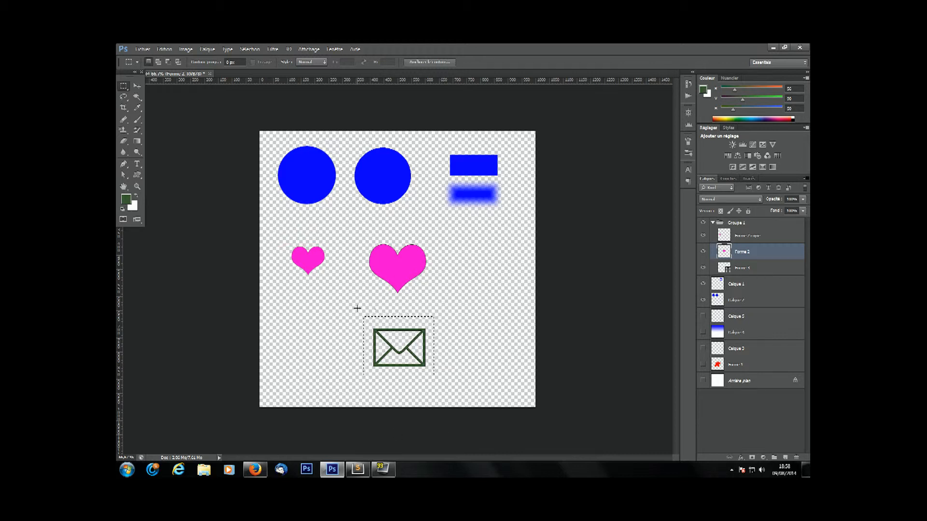
# - Make the small heart's layer active, centre the heart in the selection around the envelope, and align it to the selection's bottom-left corner
pyautogui.click(750, 237)
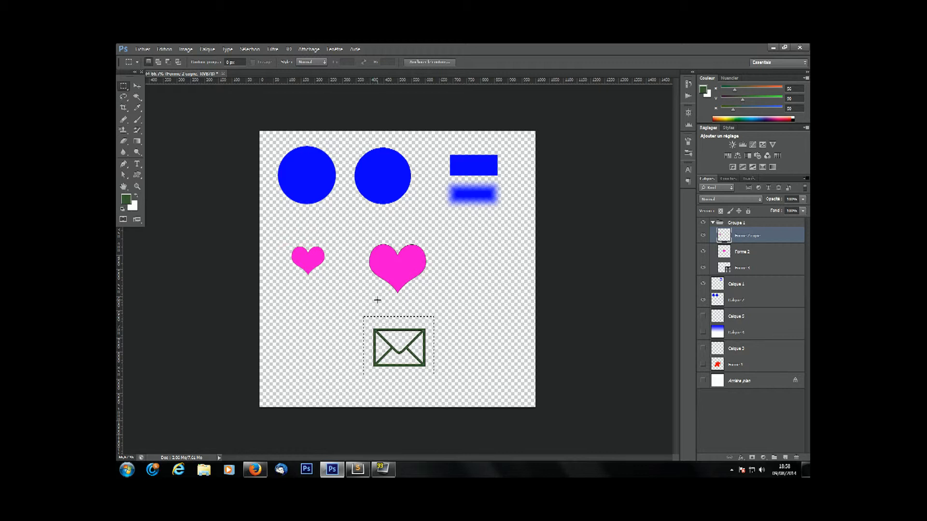
pyautogui.click(138, 86)
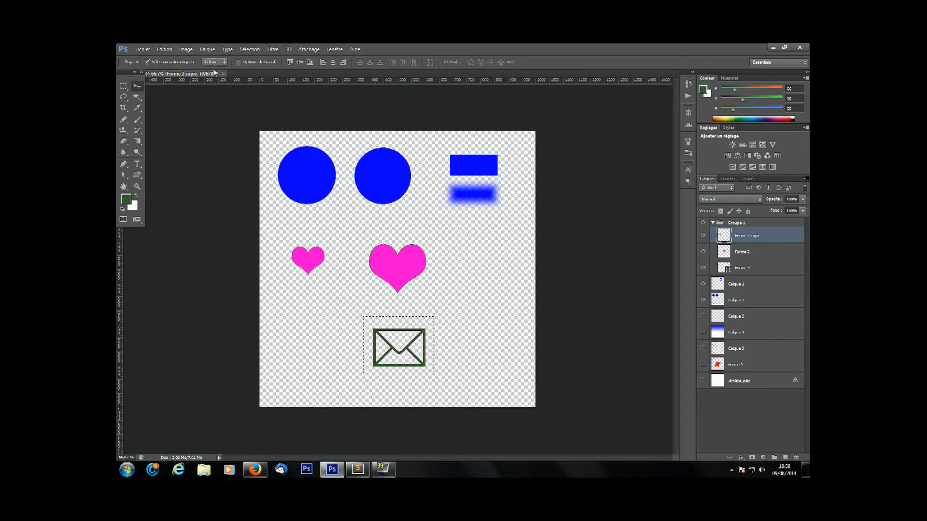
pyautogui.click(290, 62)
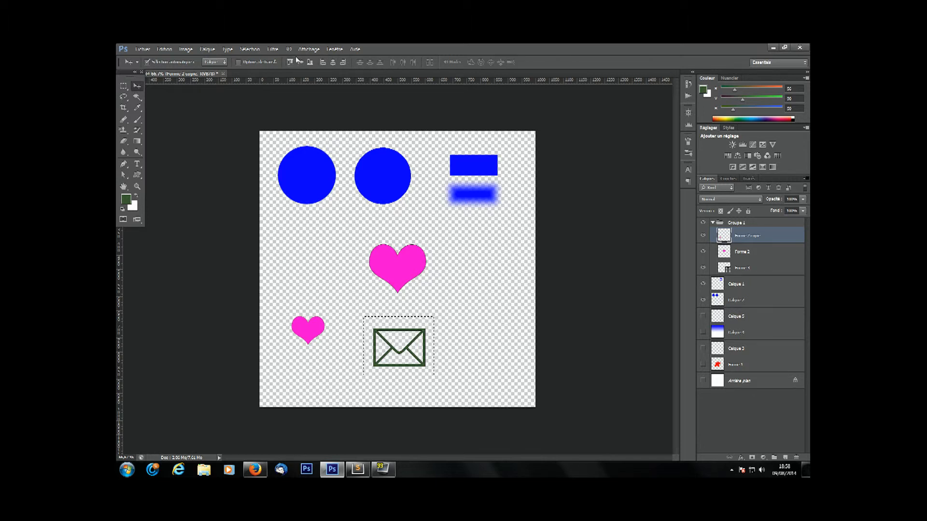
pyautogui.click(332, 63)
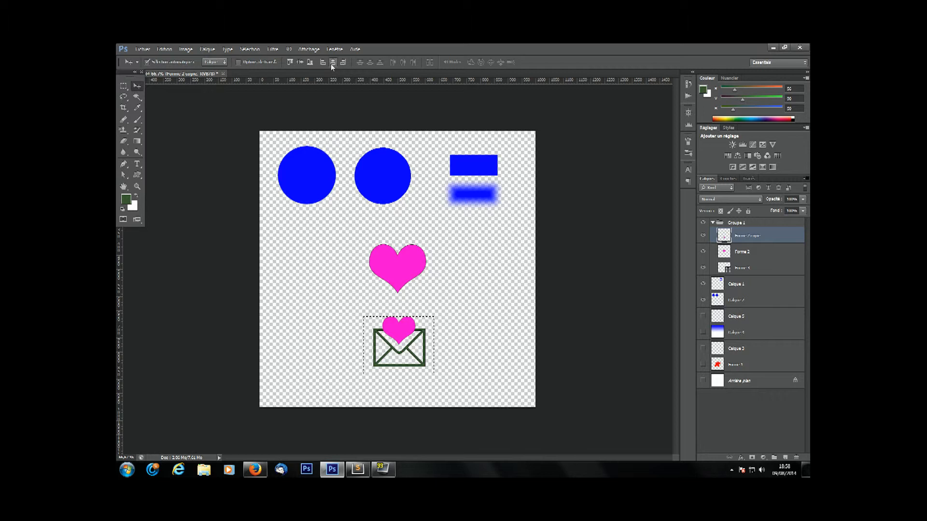
pyautogui.click(300, 62)
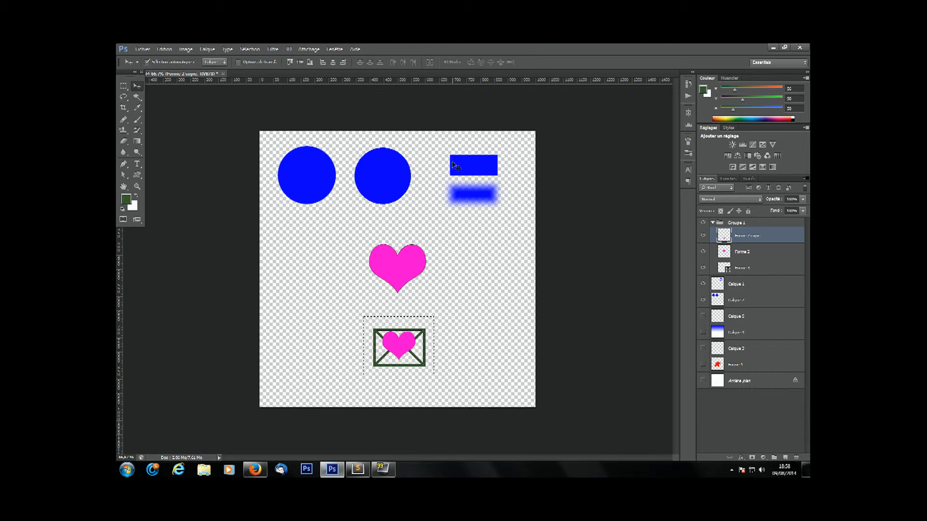
pyautogui.click(311, 62)
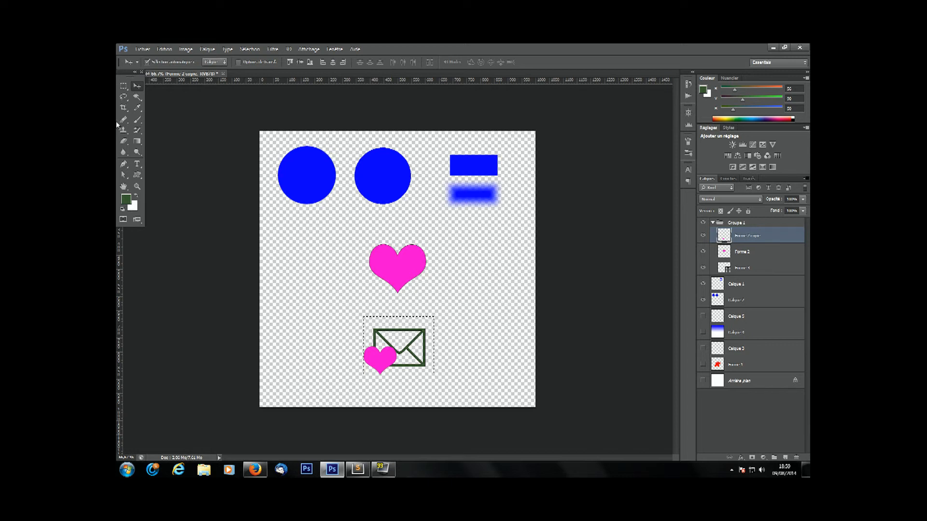
# - Marquee-select a wide area from the left blue circle to the blue rectangles' right side and align the small heart to its top edge
pyautogui.click(123, 87)
pyautogui.moveTo(306, 198); pyautogui.dragTo(499, 282)
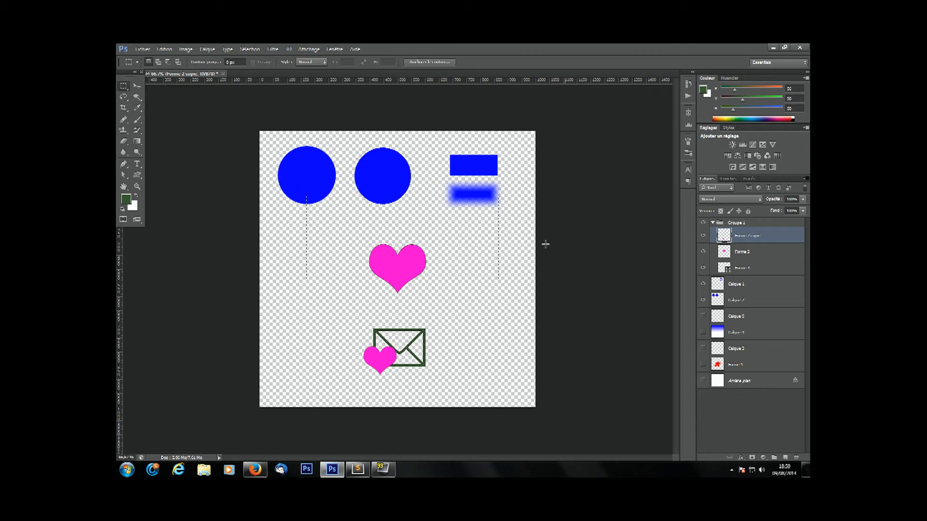
pyautogui.click(133, 87)
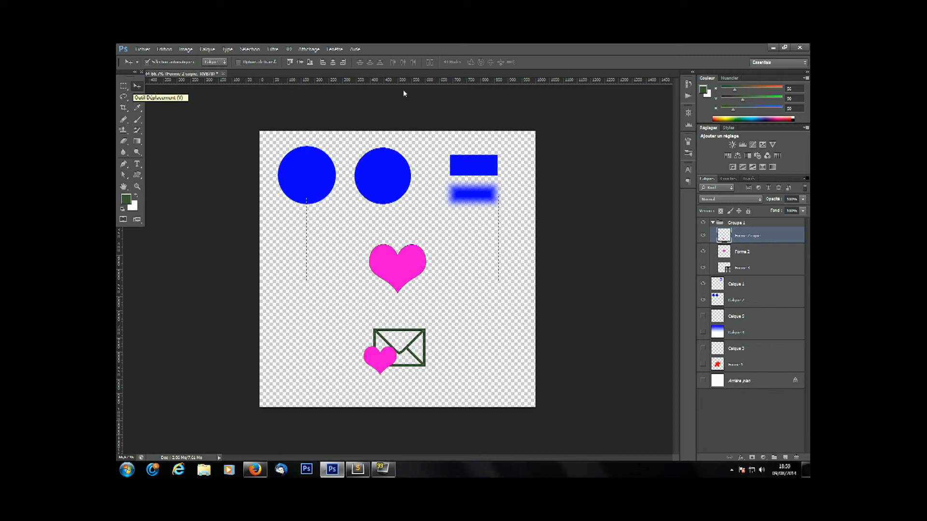
pyautogui.click(291, 62)
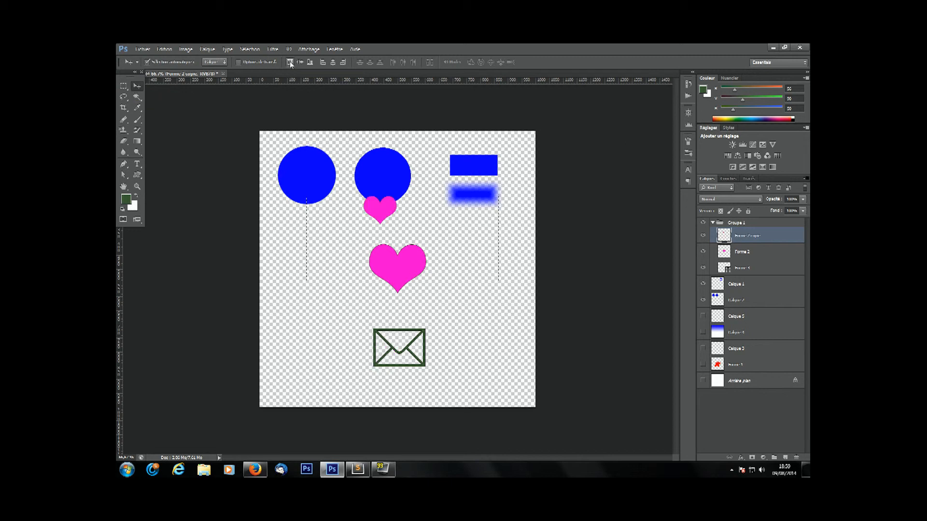
# - Centre the small heart horizontally and vertically in the wide selection, clear the selection, and nudge the heart slightly left
pyautogui.click(332, 62)
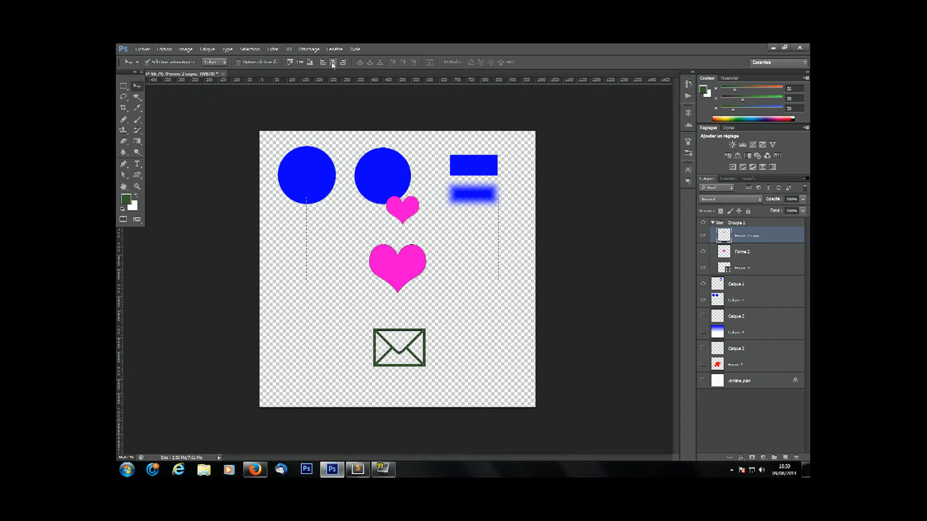
pyautogui.click(298, 62)
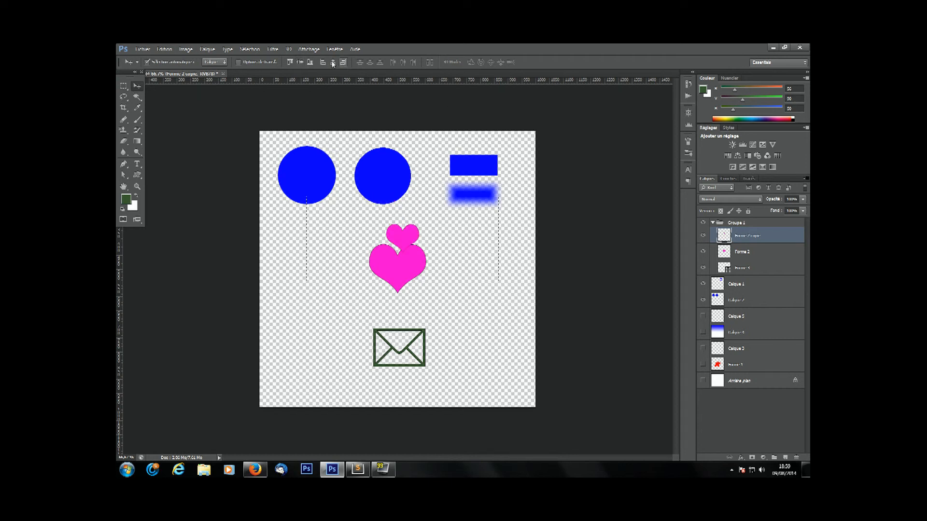
pyautogui.moveTo(456, 252)
pyautogui.mouseDown()
pyautogui.moveTo(468, 260)
pyautogui.moveTo(451, 249)
pyautogui.mouseUp()
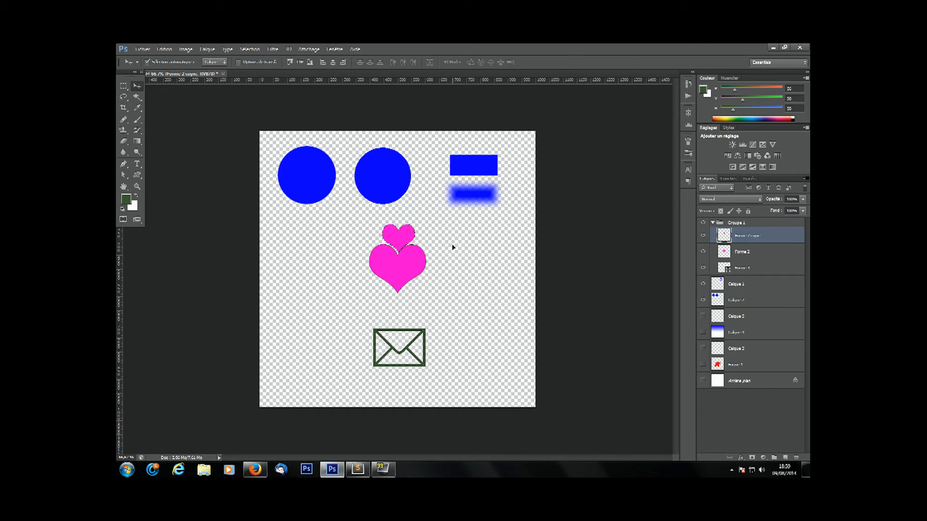